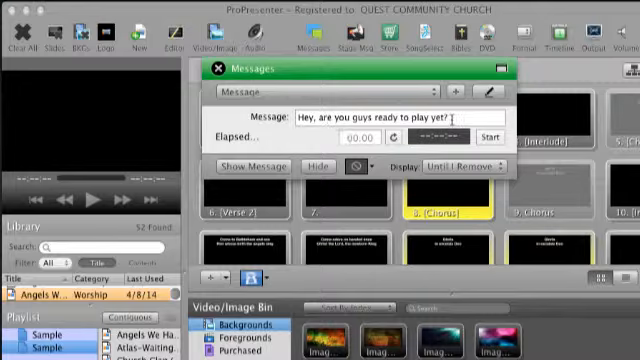
Select the whole existing message text so it can be overwritten with #HY48M
left_click_drag(451, 118, 263, 117)
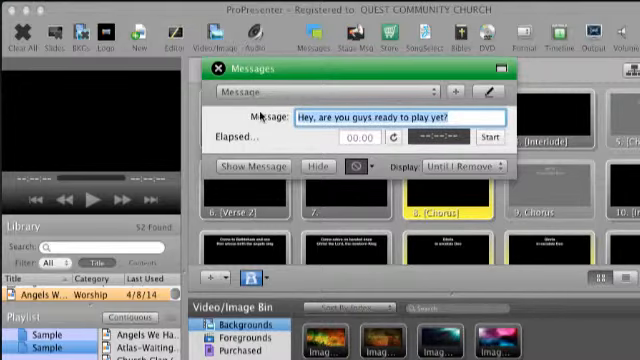
type("#HY48M")
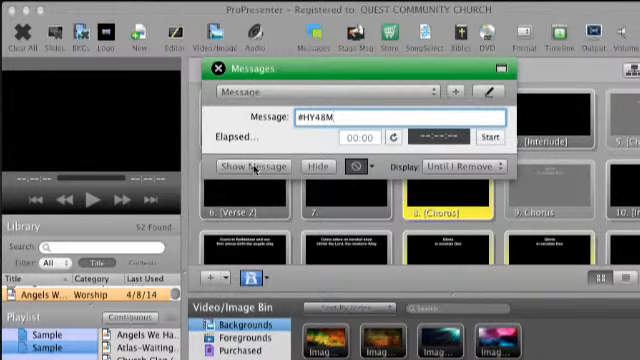
Send the #HY48M message to the output with Show Message
left_click(255, 168)
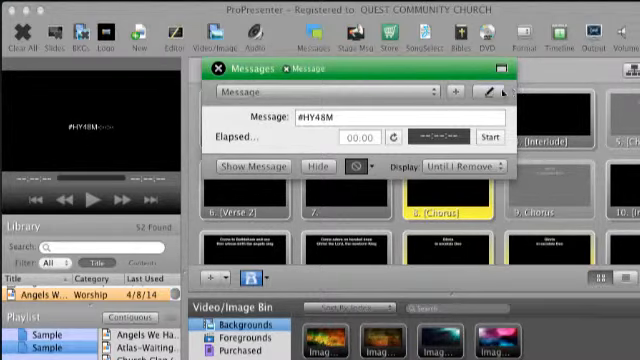
Remove the Elapsed Time token so only the Message token remains, then bring up the template list
left_click(489, 91)
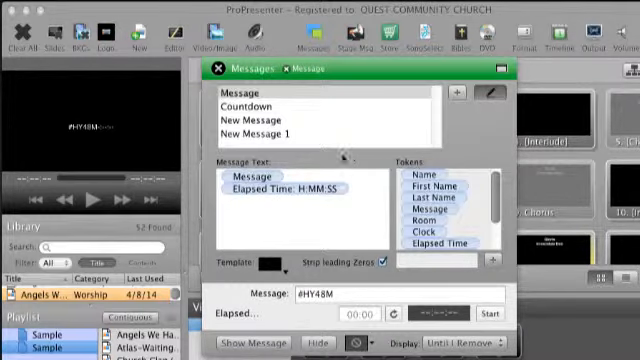
left_click(288, 190)
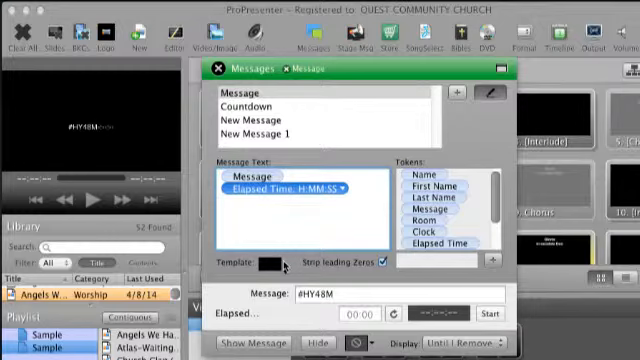
key("Delete")
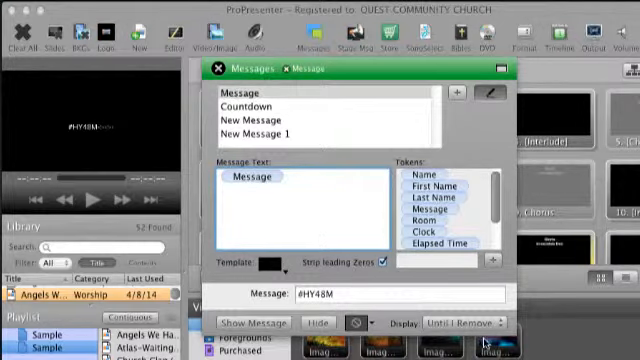
left_click(253, 323)
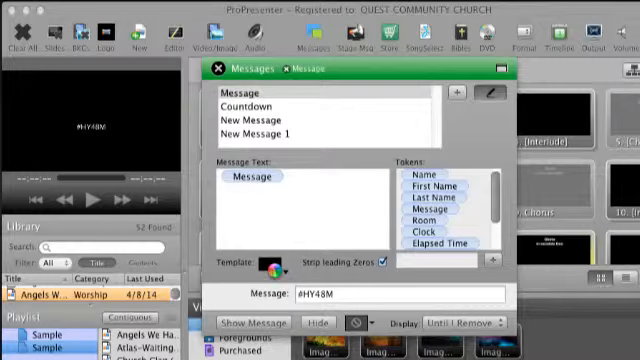
left_click(275, 268)
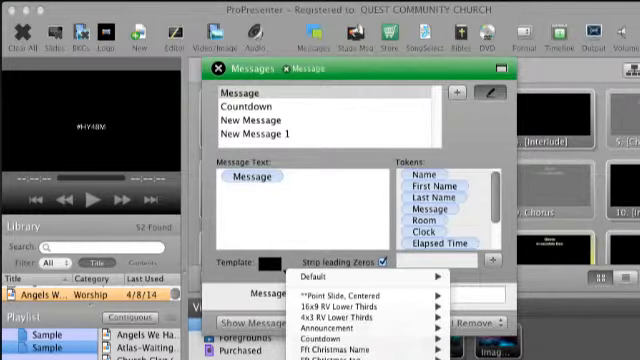
Dismiss the template list and clear the default name to enter 'Main message' for the new template
key("Escape")
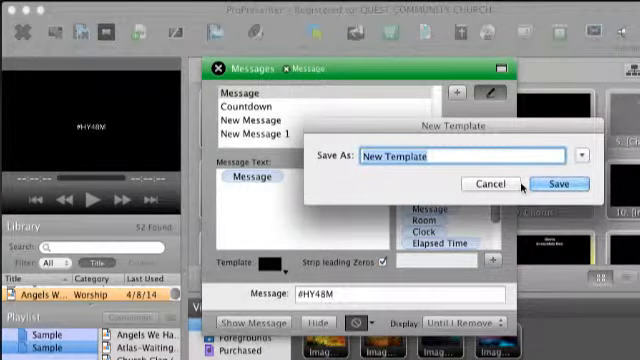
type("stage mess")
key("BackSpace")
key("BackSpace")
key("BackSpace")
key("BackSpace")
key("BackSpace")
key("BackSpace")
key("BackSpace")
type("Madi")
key("BackSpace")
key("BackSpace")
type("in meage")
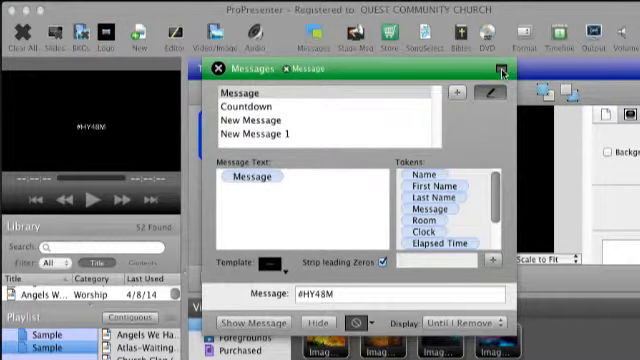
Move the Messages panel aside and review the template's text, size, background and position settings
left_click_drag(480, 68, 639, 24)
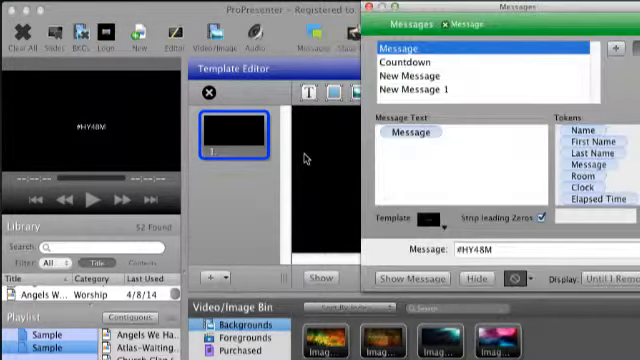
left_click_drag(485, 8, 297, 343)
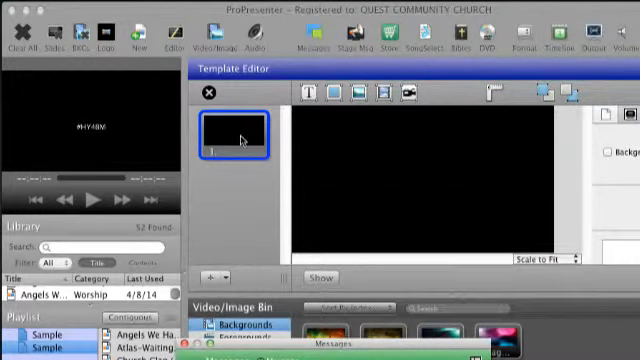
left_click(414, 214)
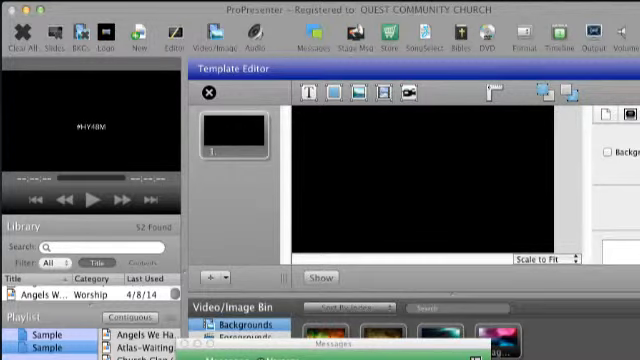
left_click(308, 92)
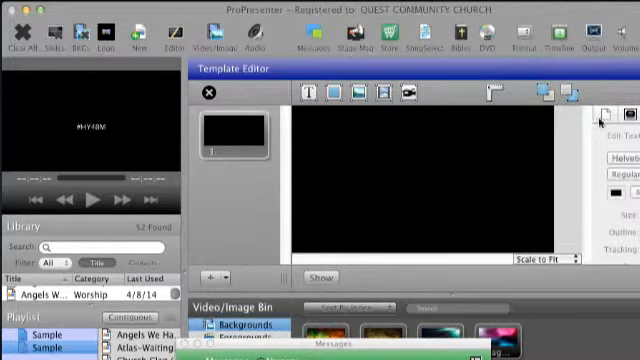
left_click(630, 114)
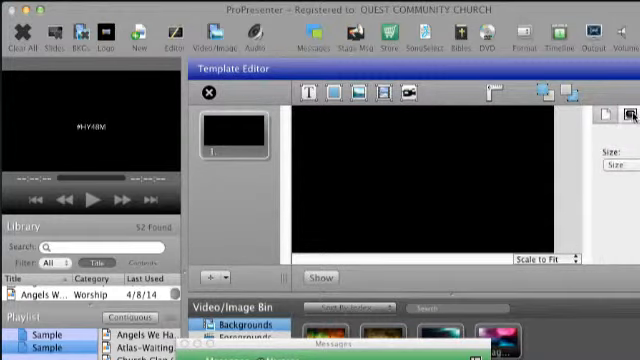
left_click(310, 126)
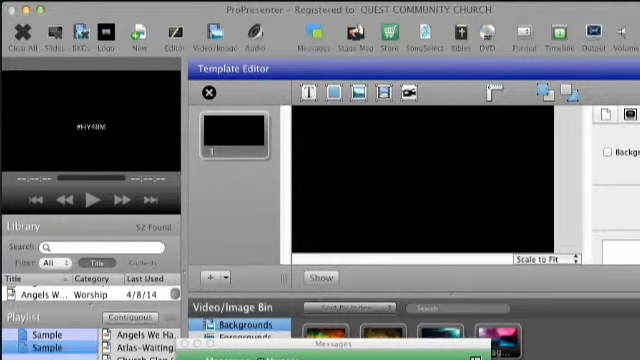
left_click(310, 126)
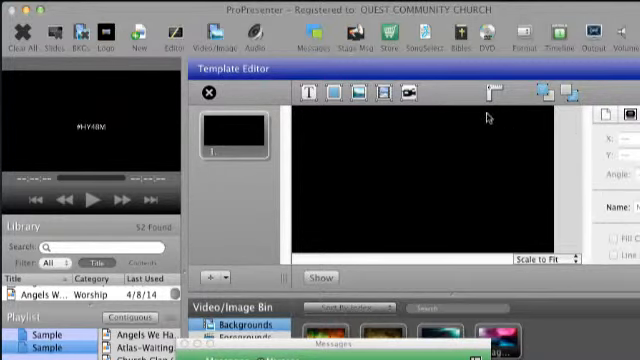
Add a text box to the template canvas and position it at the top right
left_click(309, 92)
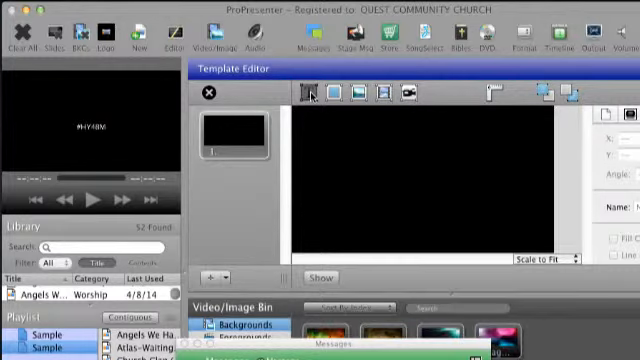
left_click(474, 234)
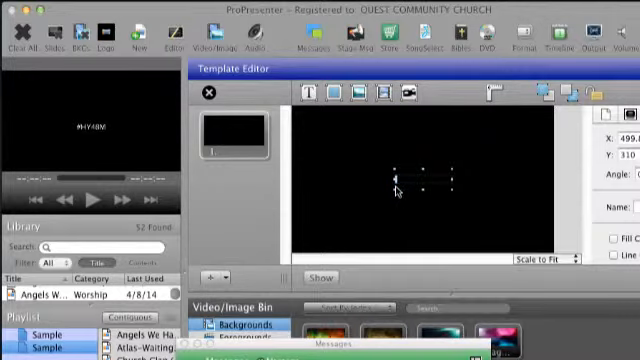
mouse_move(397, 184)
left_mouse_down()
mouse_move(445, 246)
mouse_move(495, 250)
left_mouse_up()
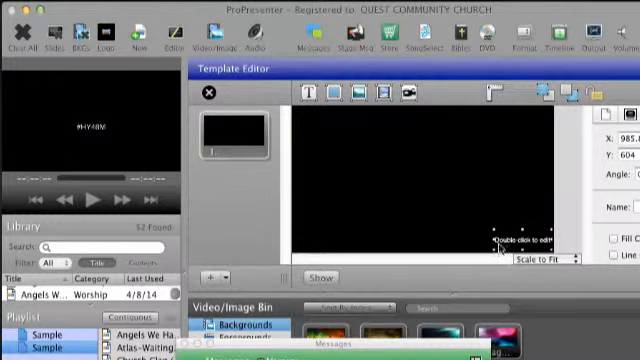
mouse_move(528, 242)
left_mouse_down()
mouse_move(326, 121)
mouse_move(340, 128)
left_mouse_up()
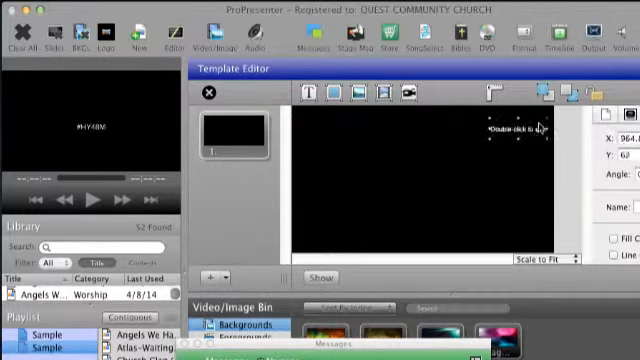
mouse_move(340, 128)
left_mouse_down()
mouse_move(430, 180)
mouse_move(522, 124)
left_mouse_up()
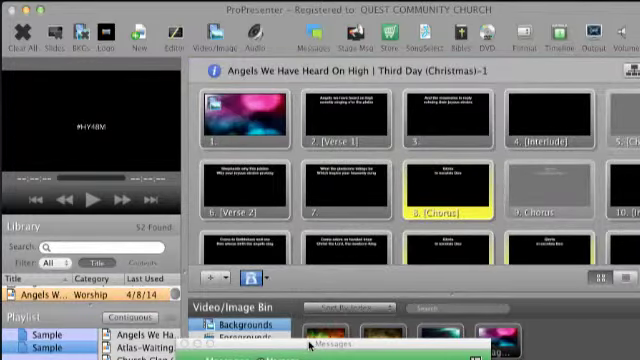
Bring Messages back, check the Template popup, show the message on output, and close the panel
left_click(310, 343)
left_click_drag(351, 160, 351, 99)
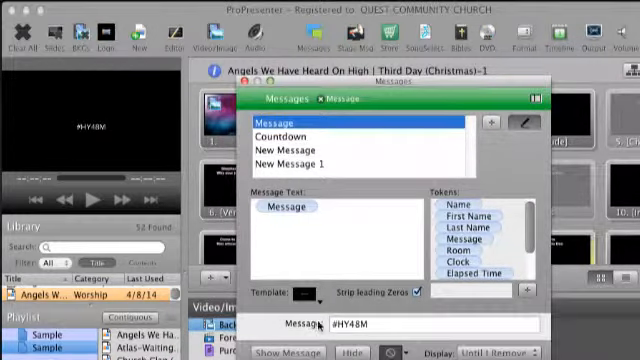
left_click(312, 293)
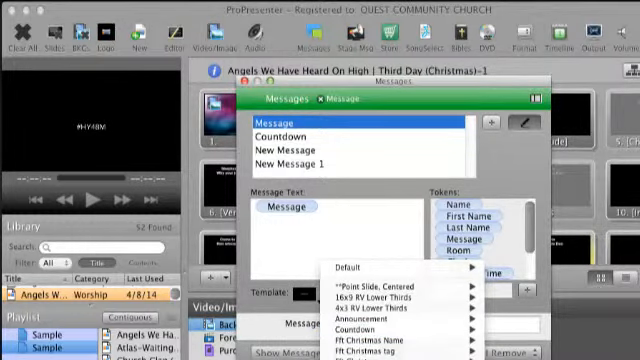
key("Escape")
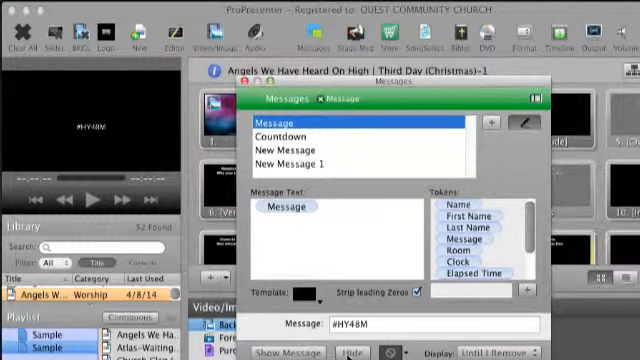
left_click(288, 352)
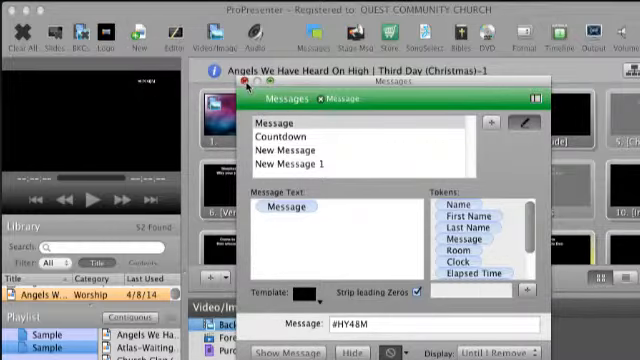
left_click(246, 84)
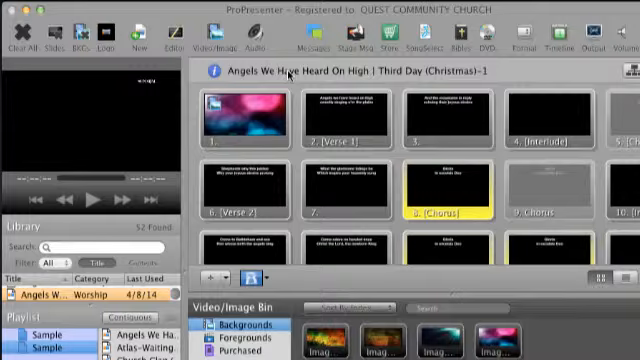
Bring up the Stage Display Message window from the Stage Msg toolbar button
left_click(356, 36)
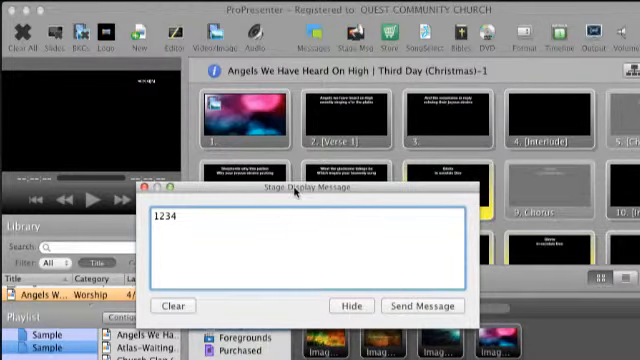
Replace 1234 with 'Be ready for the message to start: the click goes long.'
key("BackSpace")
key("BackSpace")
key("BackSpace")
key("BackSpace")
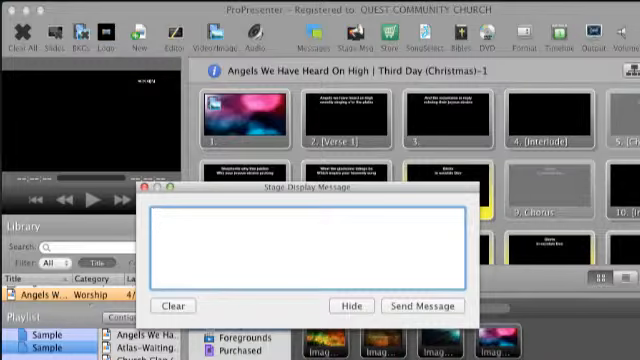
type("Be")
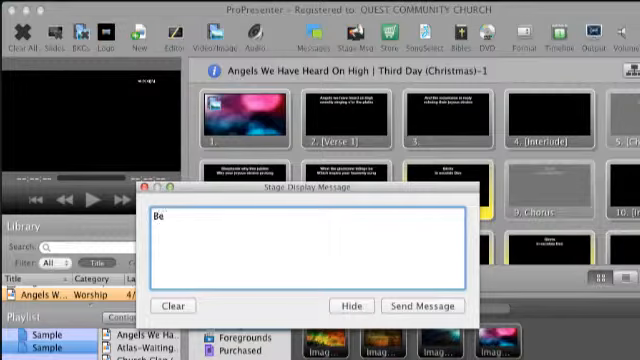
type(" ready for the ")
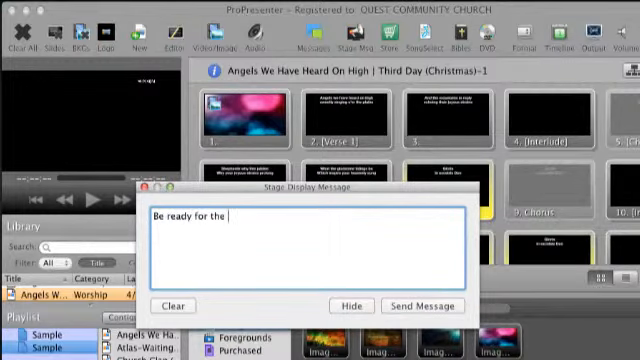
type("message")
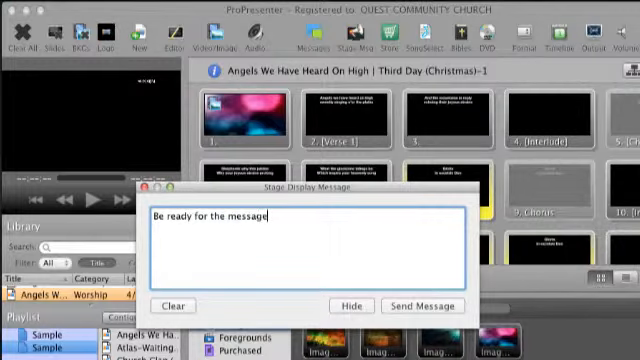
type(" to start")
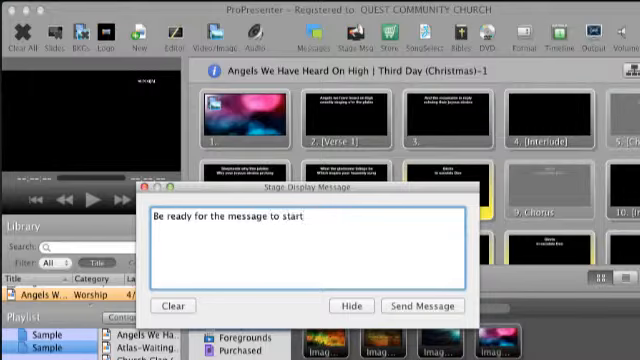
type(": the g")
key("BackSpace")
type("click goes long.")
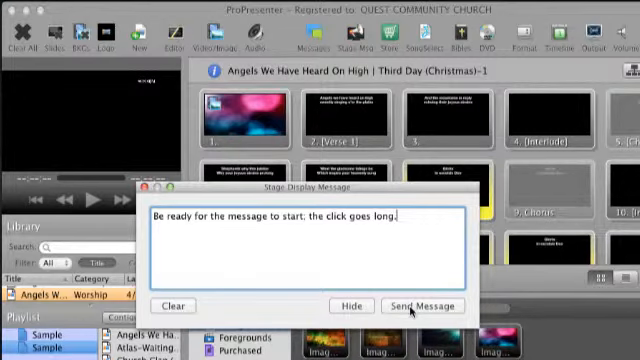
Switch apps, recall the Stage Display Message window with ctrl+shift+m, dismiss it, and switch again
key("super+Tab")
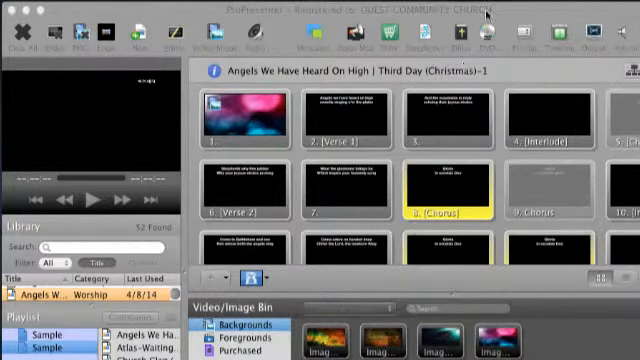
key("ctrl+shift+m")
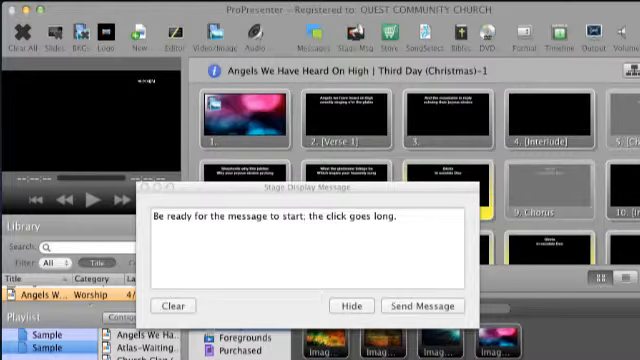
key("Escape")
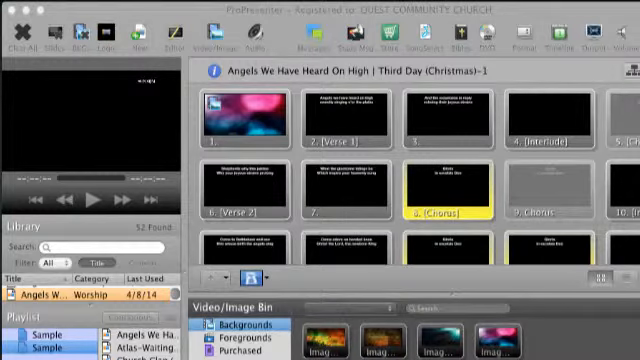
key("super+Tab")
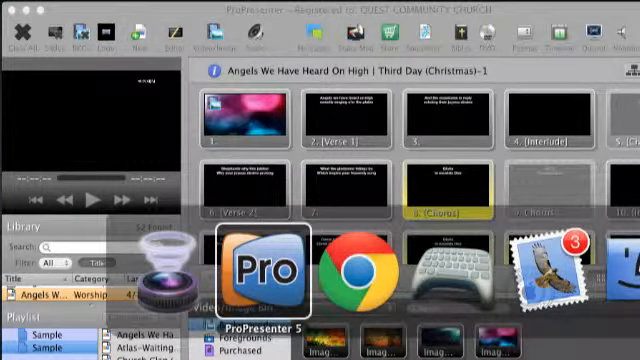
key("Tab")
key("Tab")
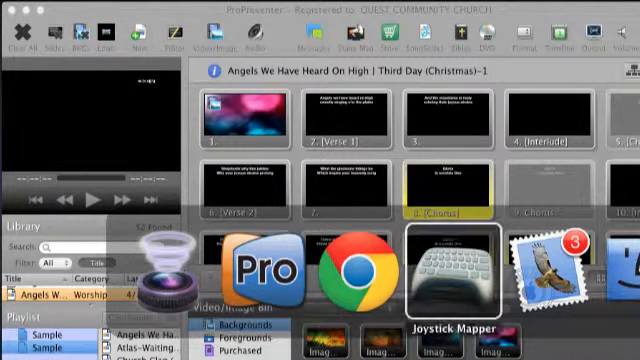
key("Tab")
key("Tab")
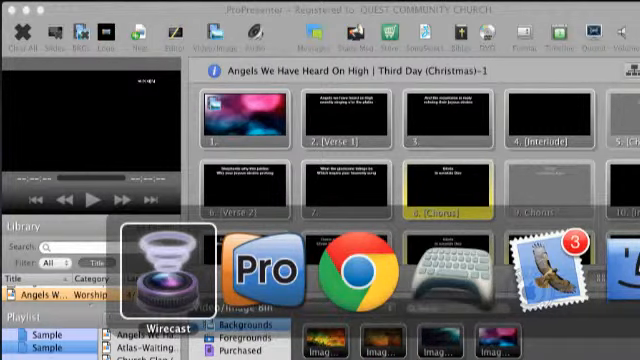
key("Tab")
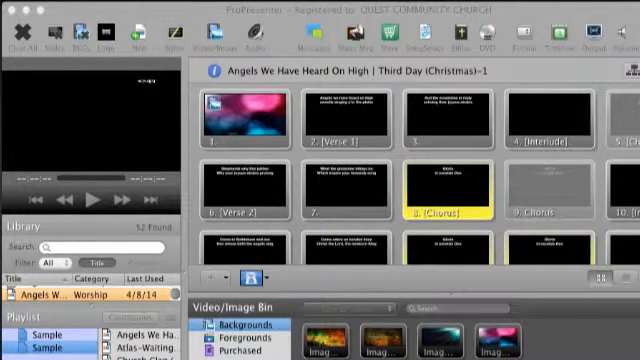
Reopen the Stage Display Message window, focus its text field, and close it with Return
left_click(314, 32)
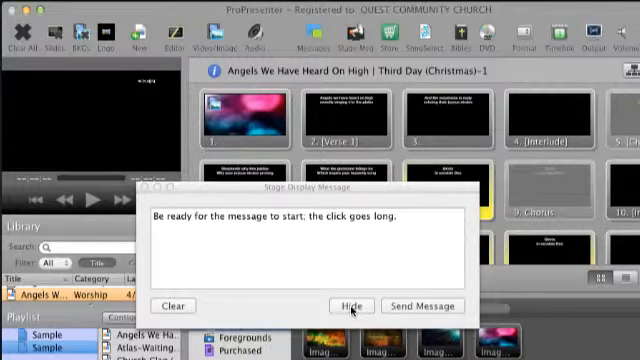
left_click(339, 262)
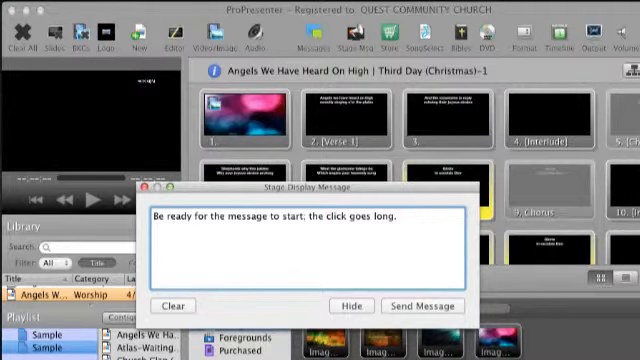
key("Return")
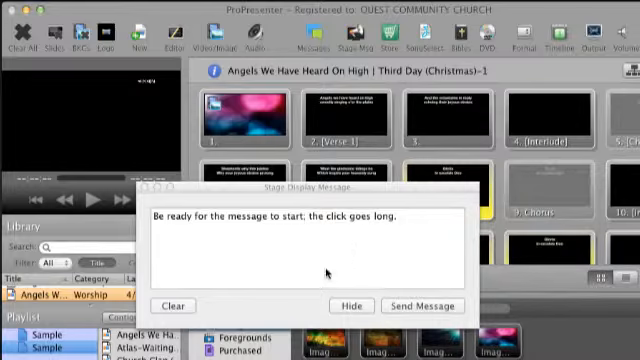
left_click(414, 307)
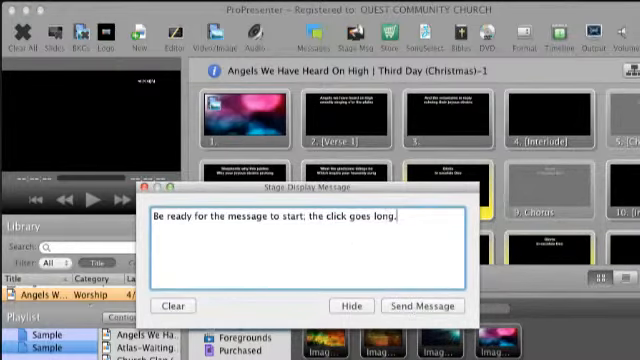
left_click(422, 306)
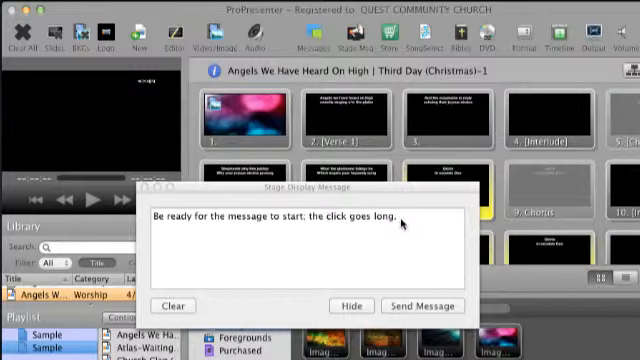
Replace the old note with "This is the new message." and send it to the stage display
left_click(178, 248)
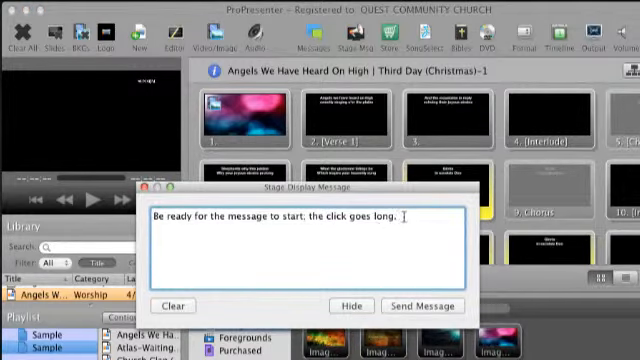
left_click_drag(402, 217, 152, 216)
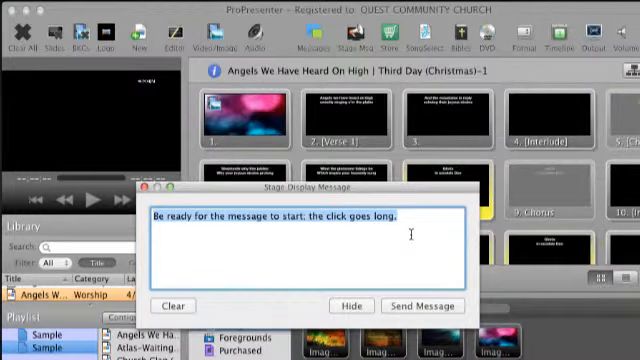
type("This is the new mse")
key("BackSpace")
key("BackSpace")
type("essage.")
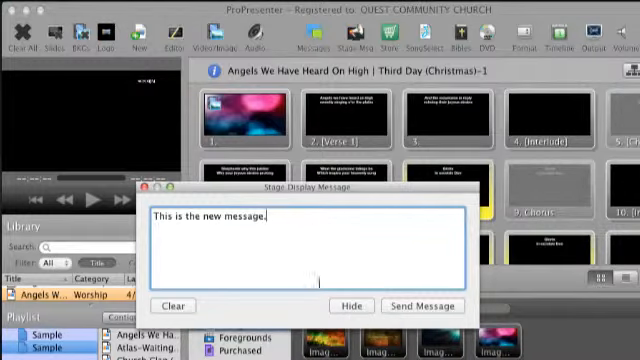
left_click(420, 306)
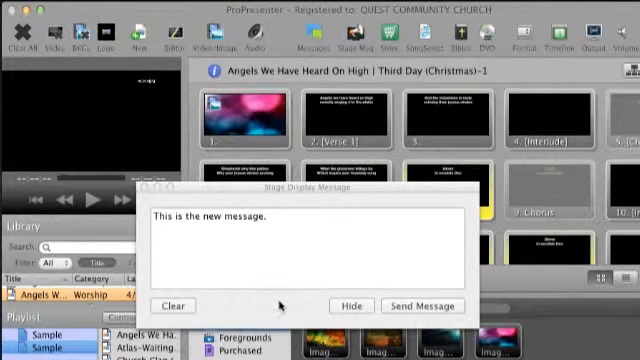
Dismiss the Stage Display Message window with Return, returning to the slide grid
left_click(443, 307)
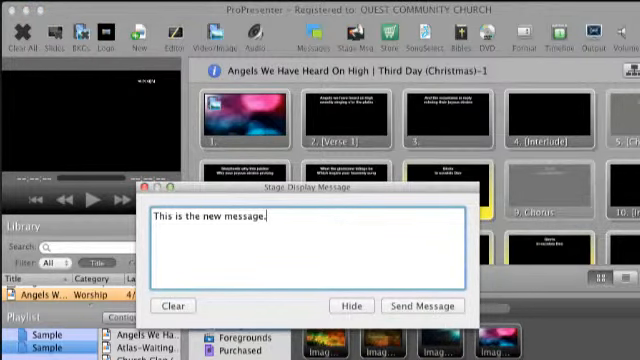
key("Return")
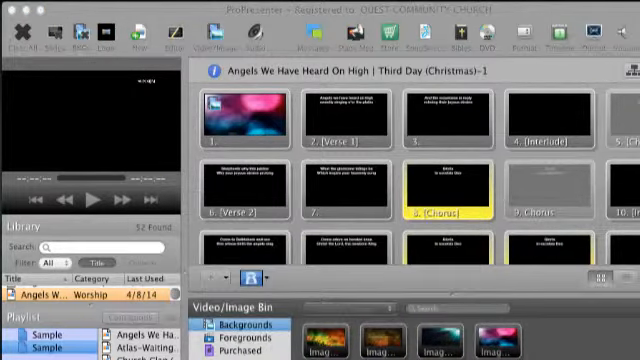